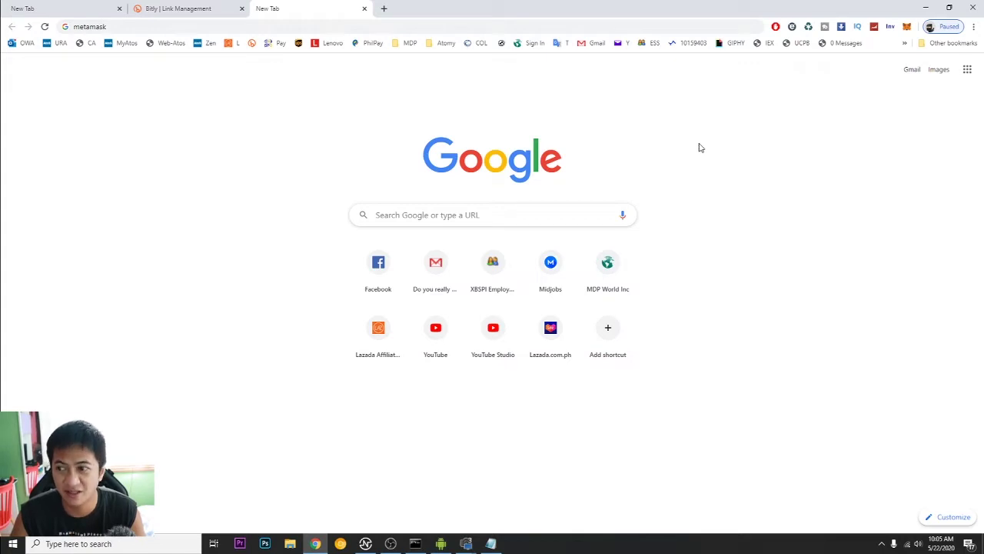
Step: Search Google for 'metamask' and scroll to the Chrome Web Store result
click(338, 26)
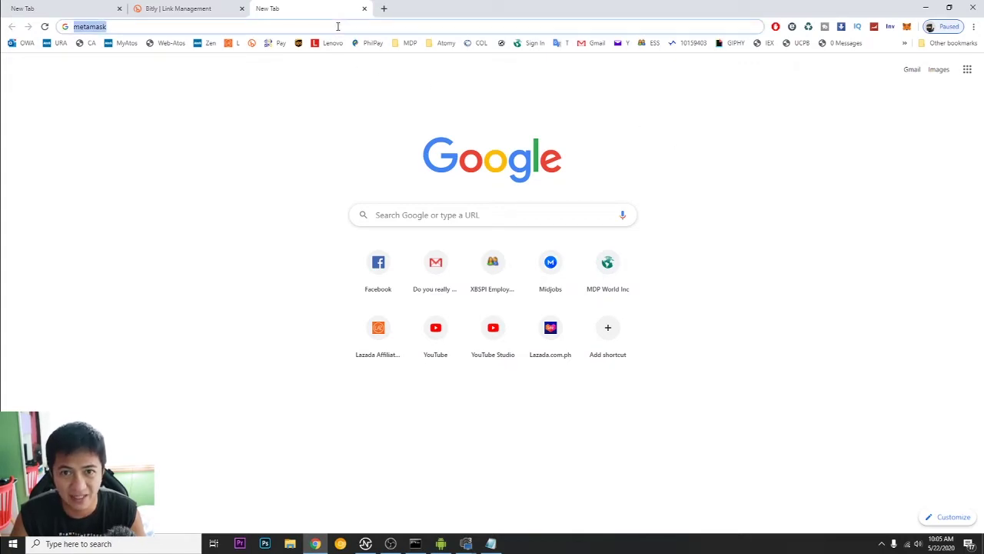
text(metamask)
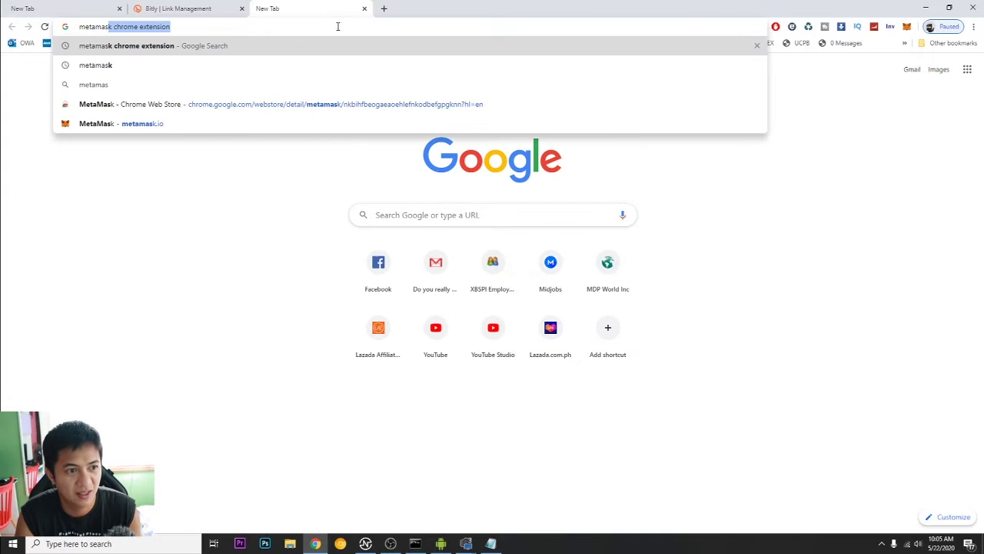
key(BackSpace)
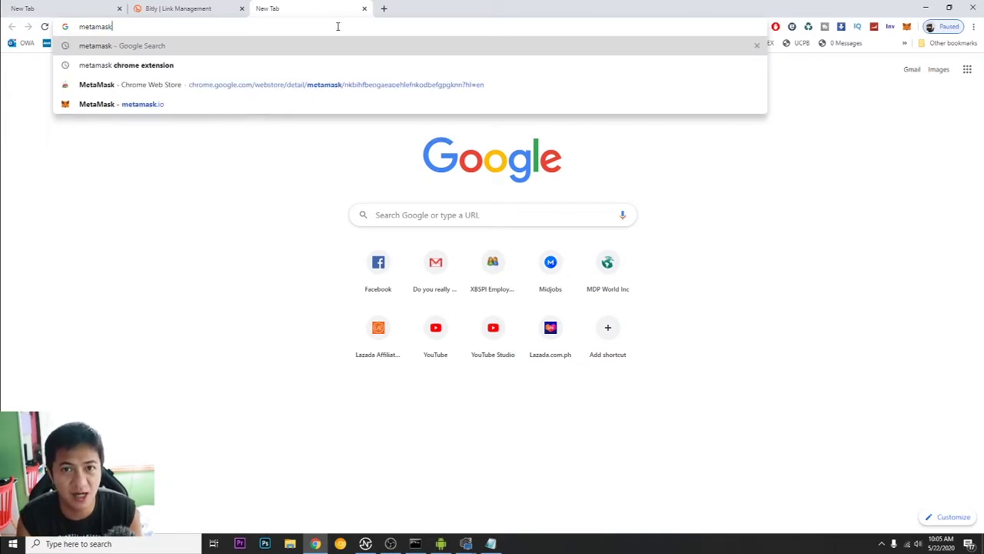
key(Return)
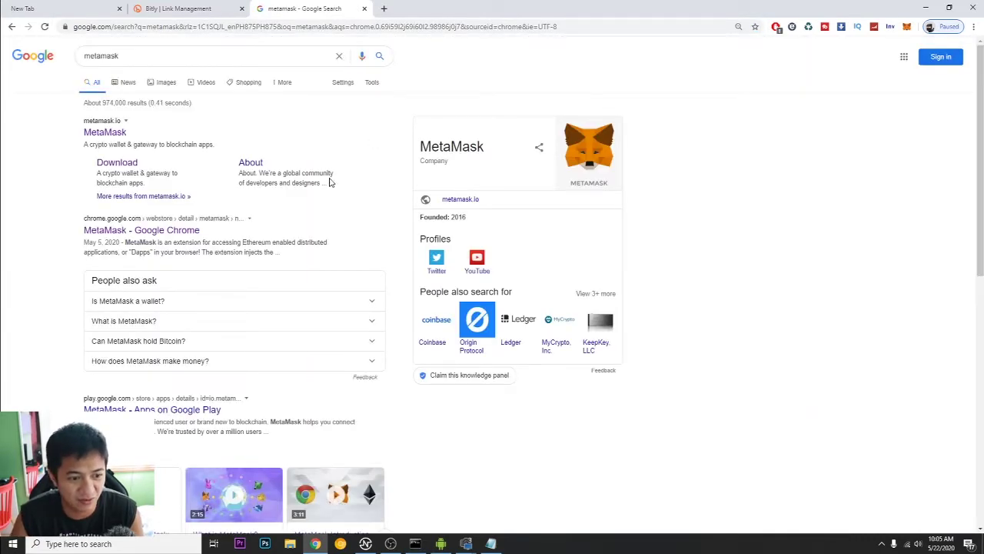
scroll(329, 182, down, 1)
Step: Open the MetaMask Chrome Web Store listing, return to the results, and reopen it
click(182, 183)
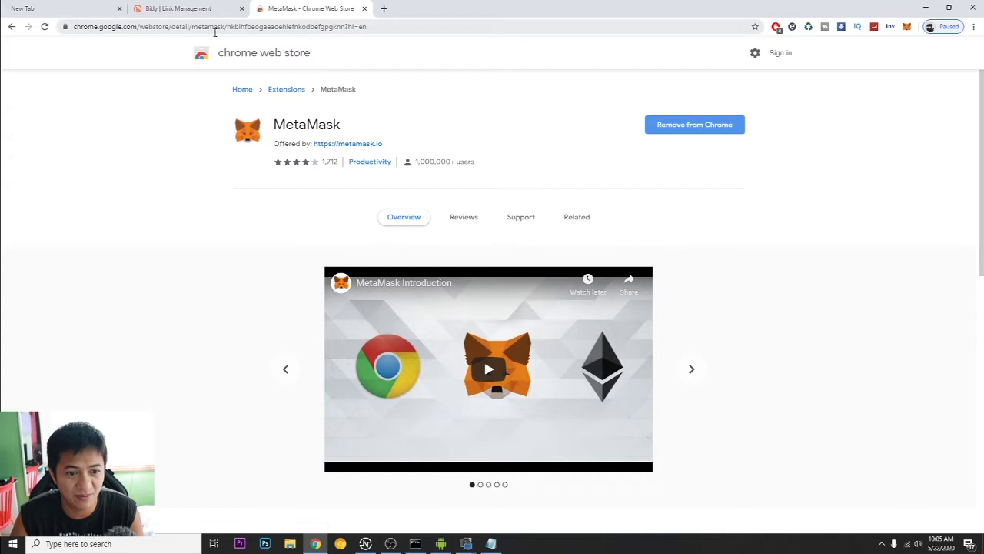
click(11, 26)
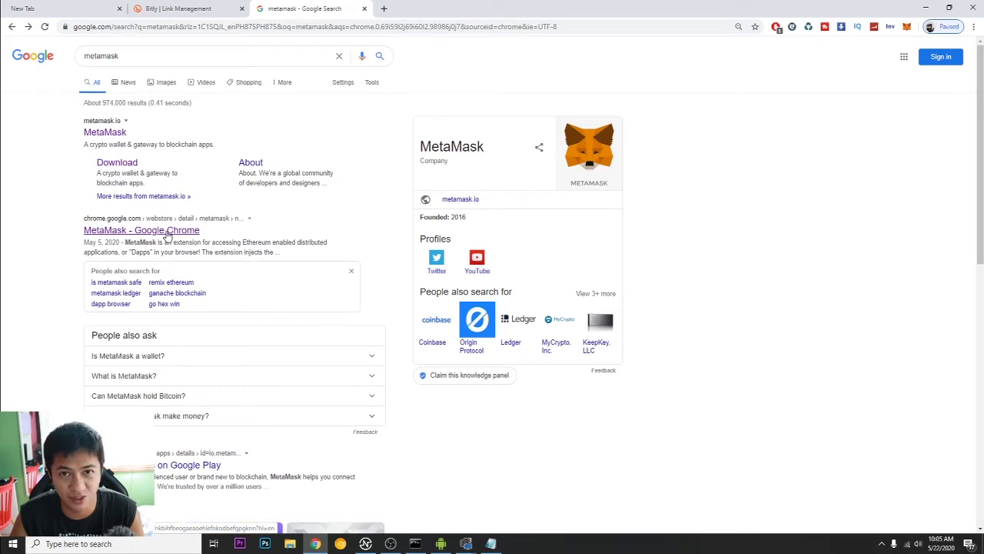
click(165, 231)
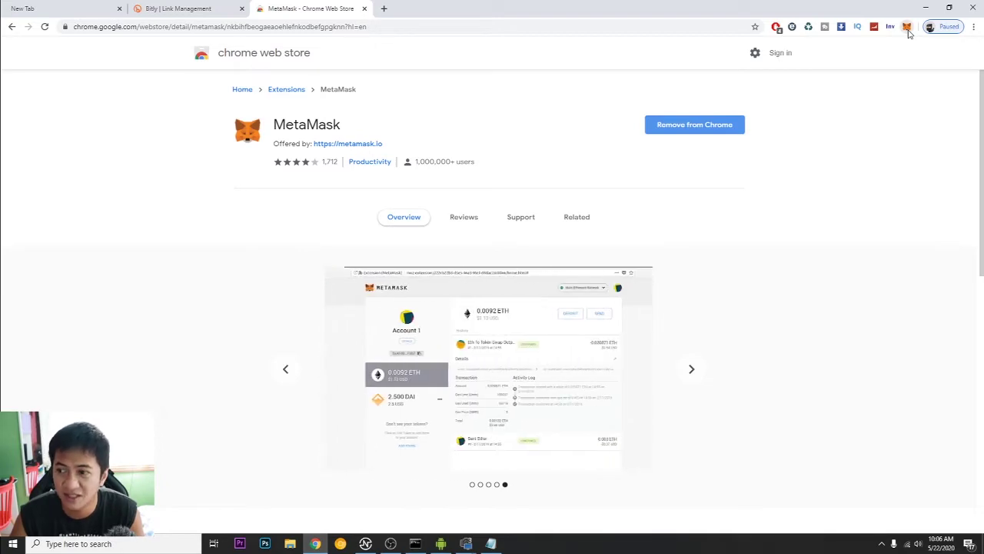
Step: Open the MetaMask wallet and inspect the 0.1 ETH contract interaction, highlighting its $20.78 total
click(907, 28)
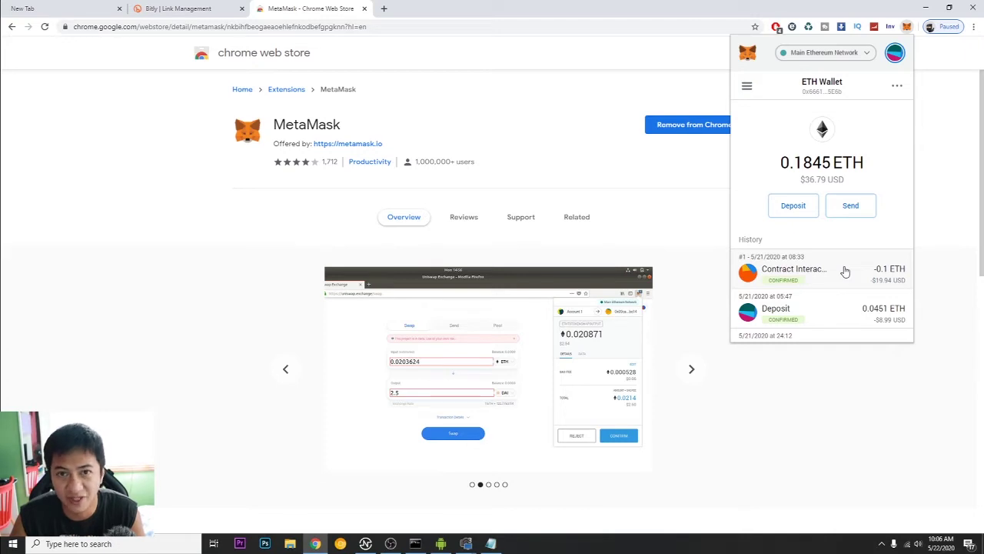
click(845, 272)
scroll(846, 273, down, 2)
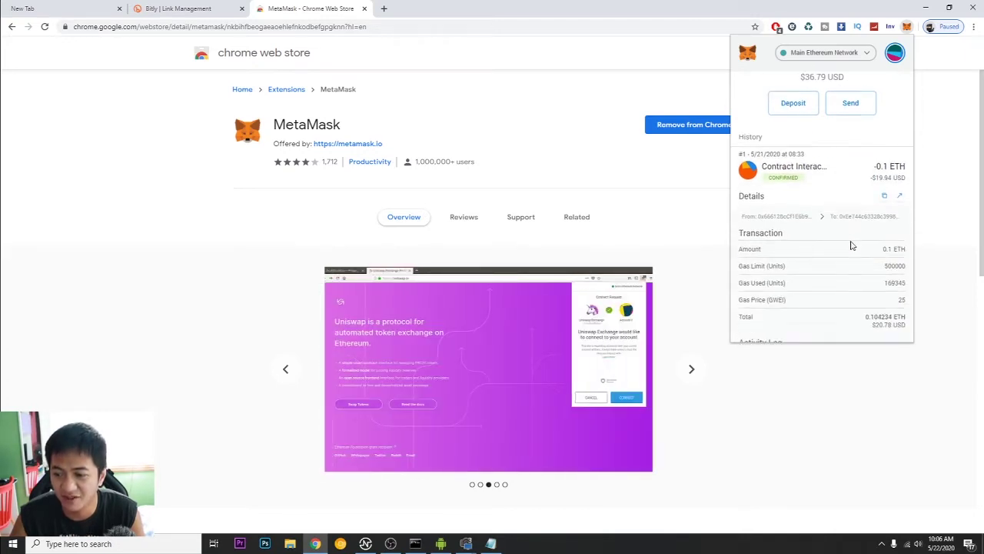
scroll(854, 230, down, 1)
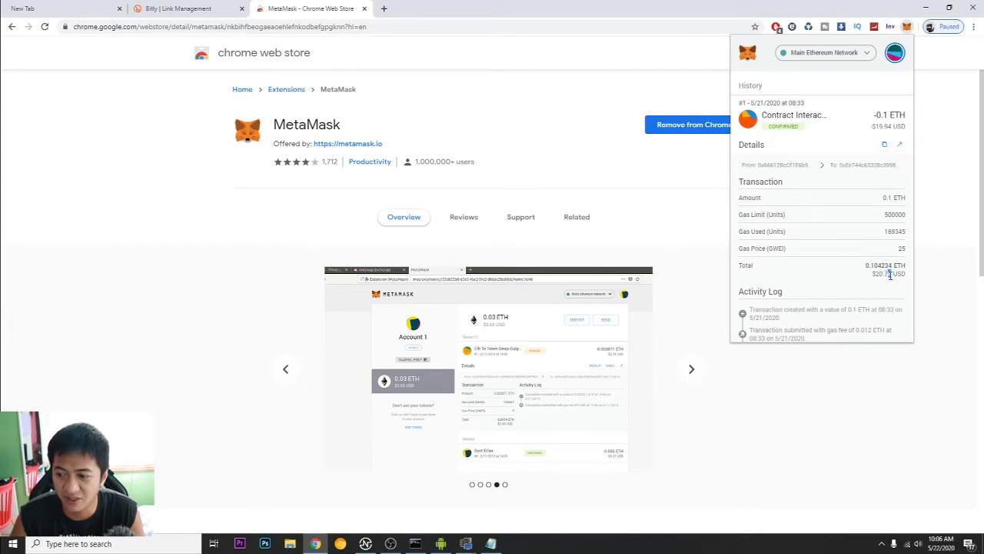
drag(891, 274, 876, 276)
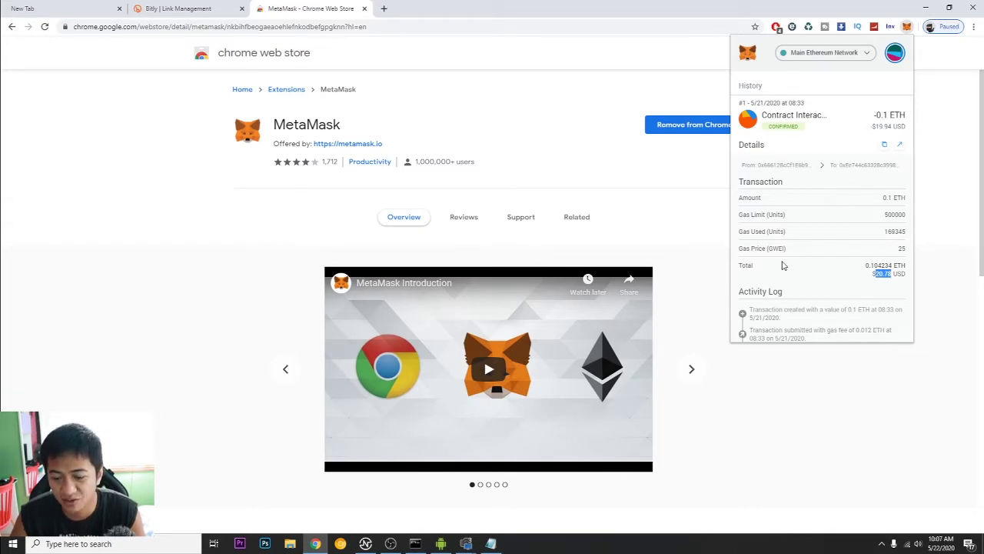
click(492, 544)
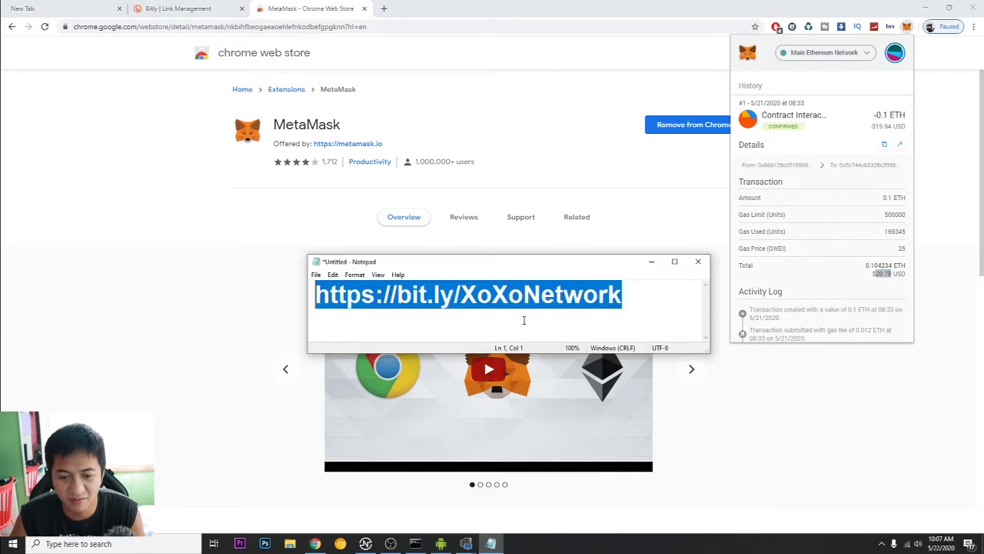
drag(539, 267, 487, 133)
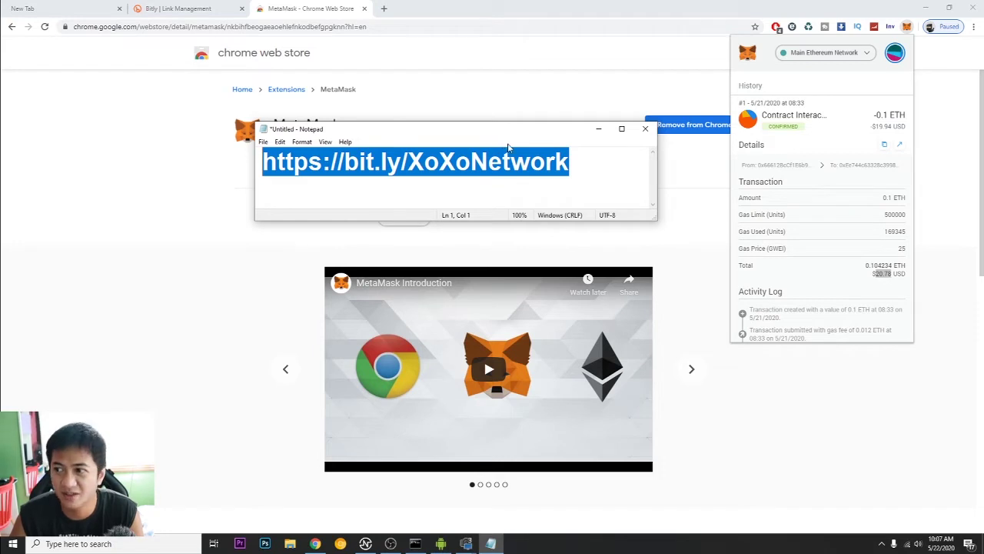
click(424, 29)
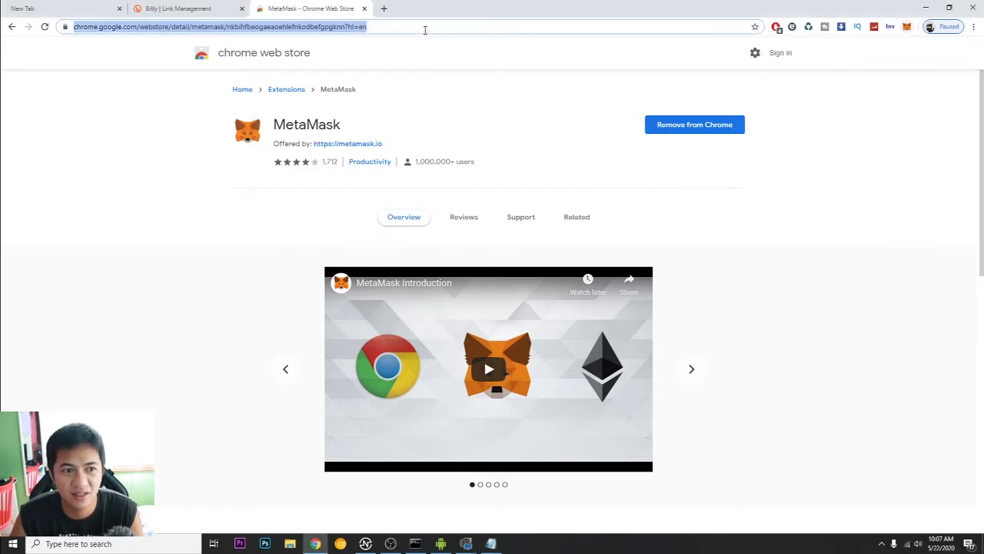
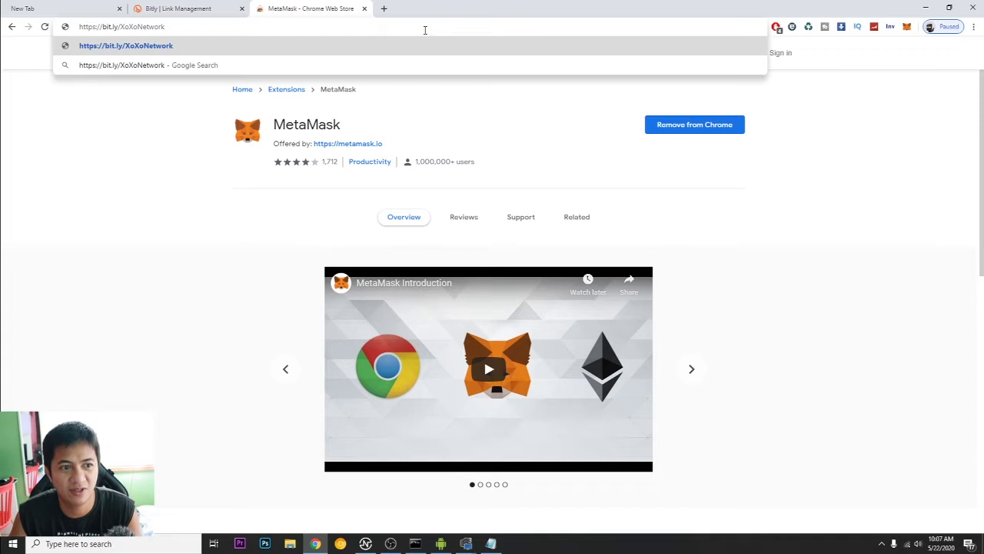
key(Return)
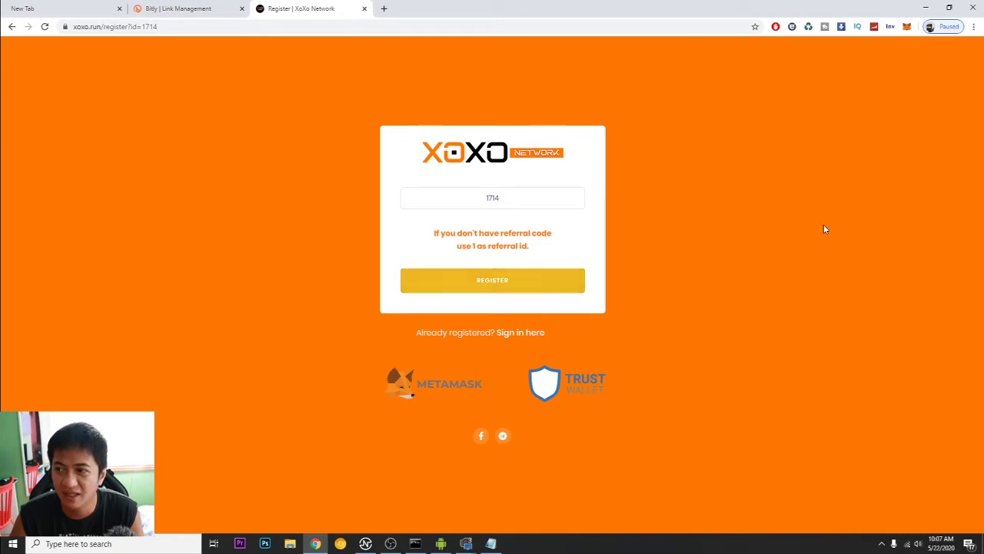
Step: Open the MetaMask wallet and expand the contract interaction transaction details
click(906, 26)
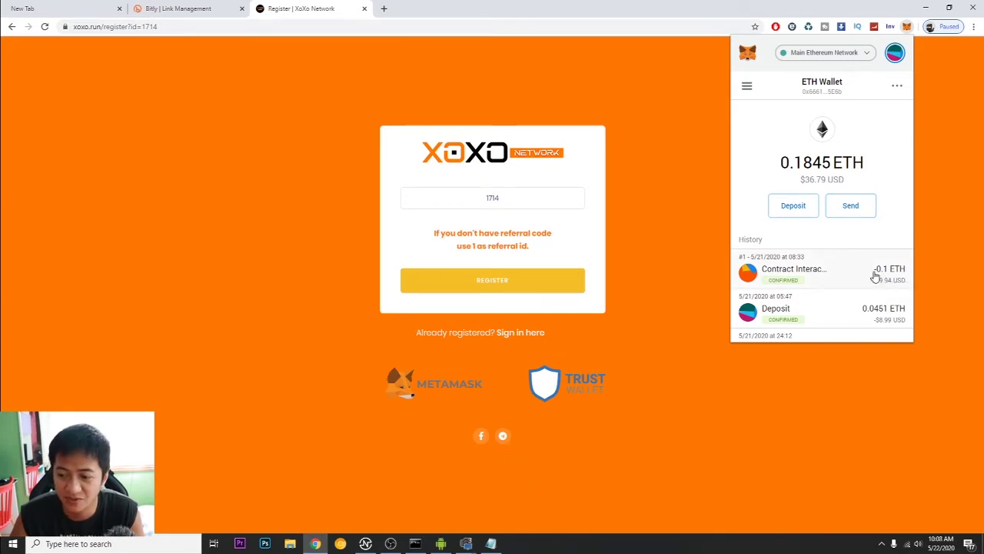
click(875, 275)
scroll(877, 265, down, 2)
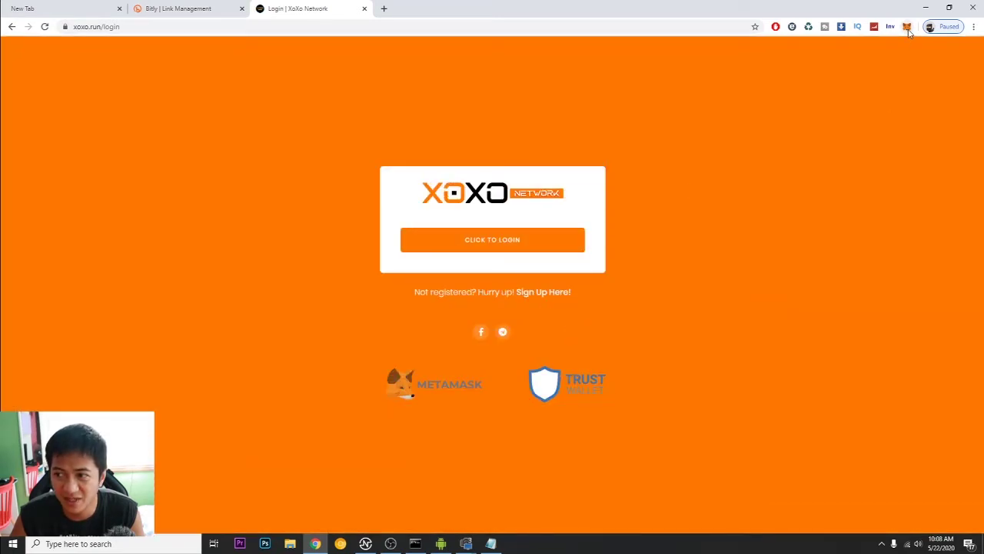
click(535, 242)
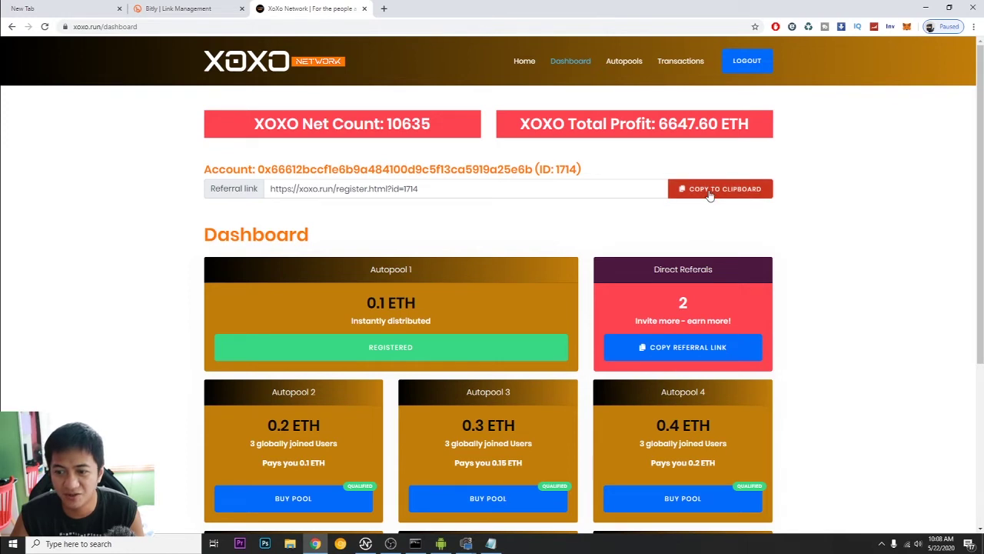
drag(459, 195, 260, 197)
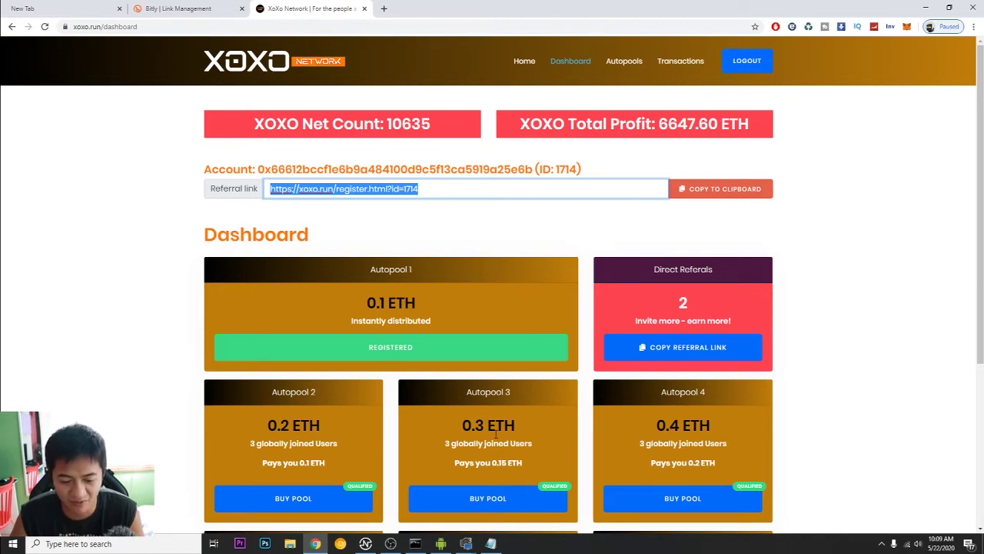
mouse_move(441, 544)
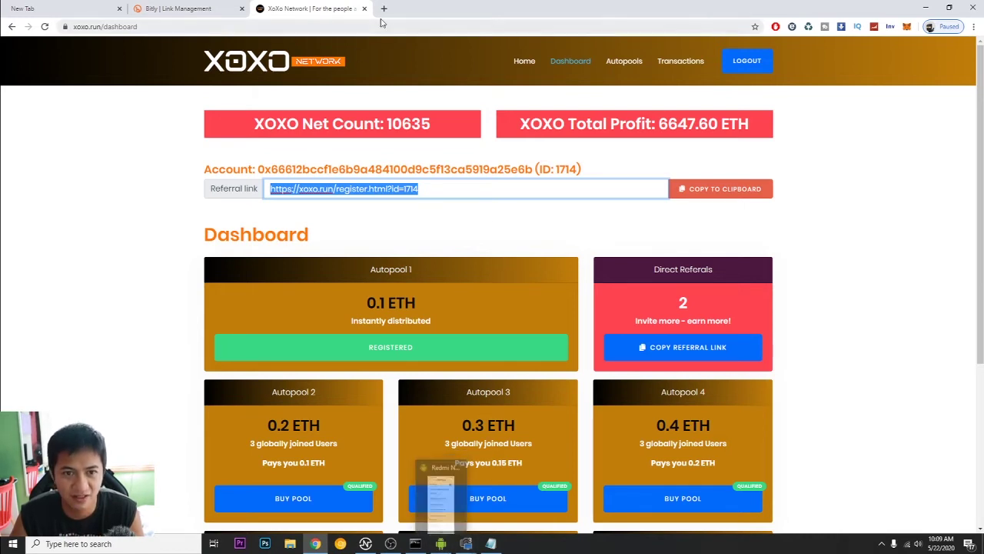
click(383, 9)
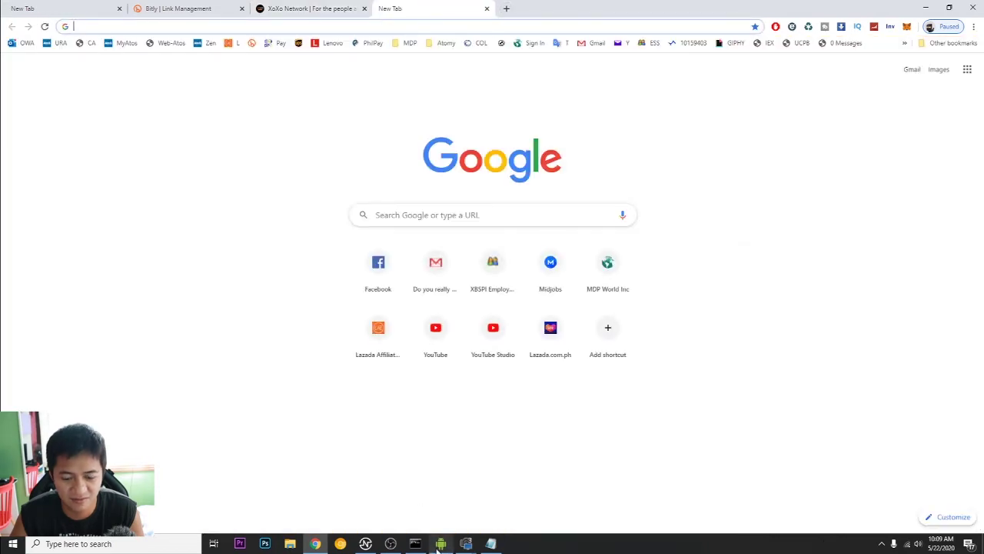
click(441, 544)
drag(843, 21, 486, 20)
Step: Dismiss a stray shortcut menu and bring the mirrored Redmi phone screen to the front
right_click(605, 45)
key(Escape)
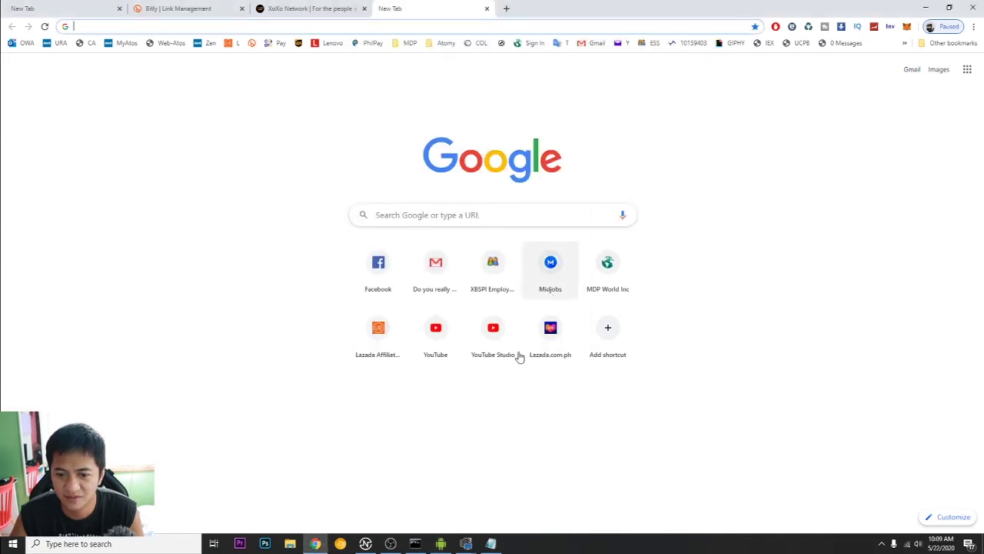
click(441, 544)
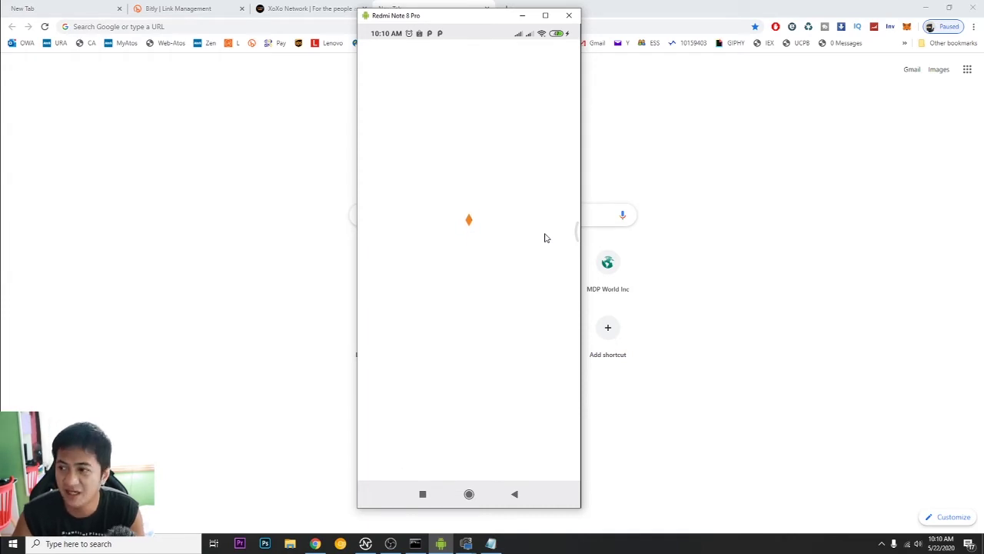
Step: Open the desktop MetaMask wallet and bring the phone mirror forward showing the 0.18451 ETH balance
click(907, 27)
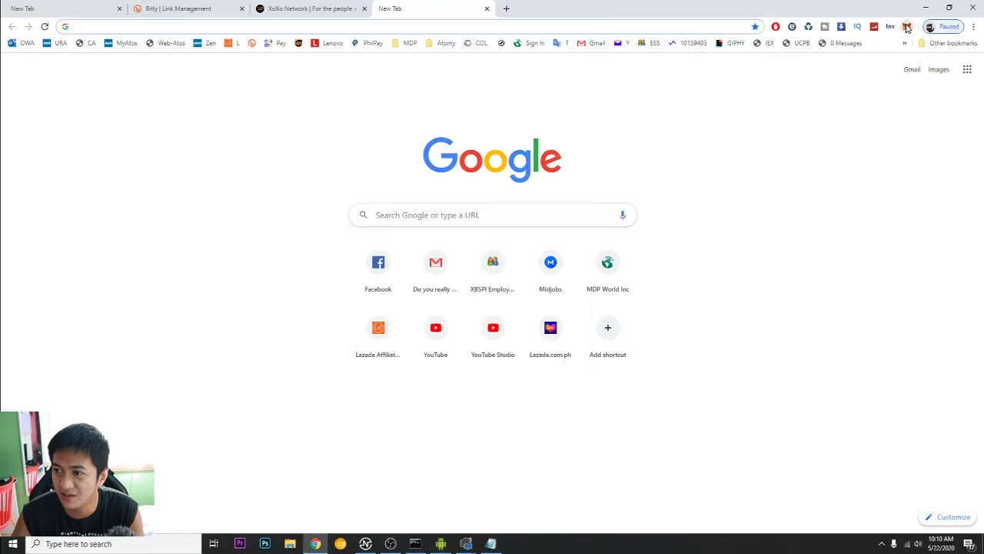
click(908, 27)
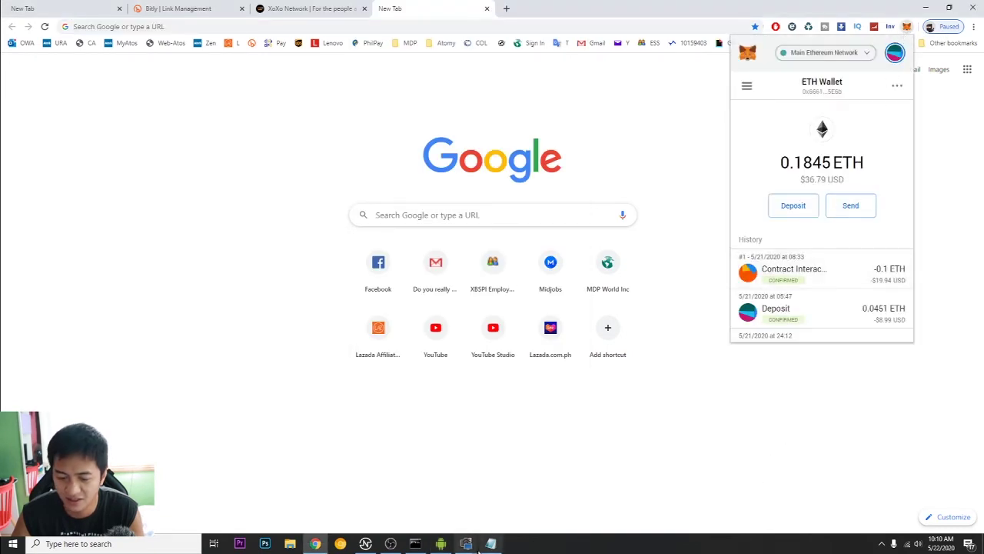
click(465, 545)
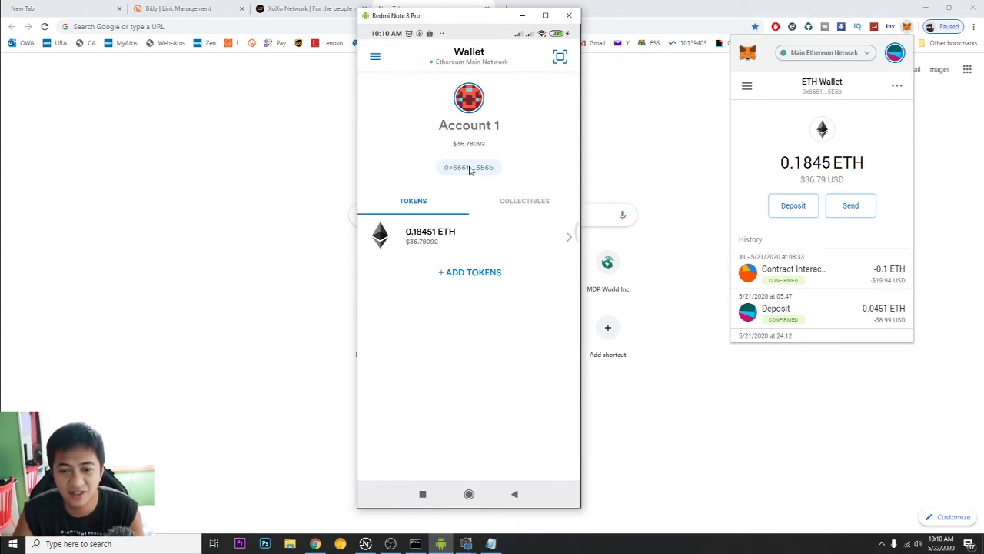
drag(478, 19, 481, 14)
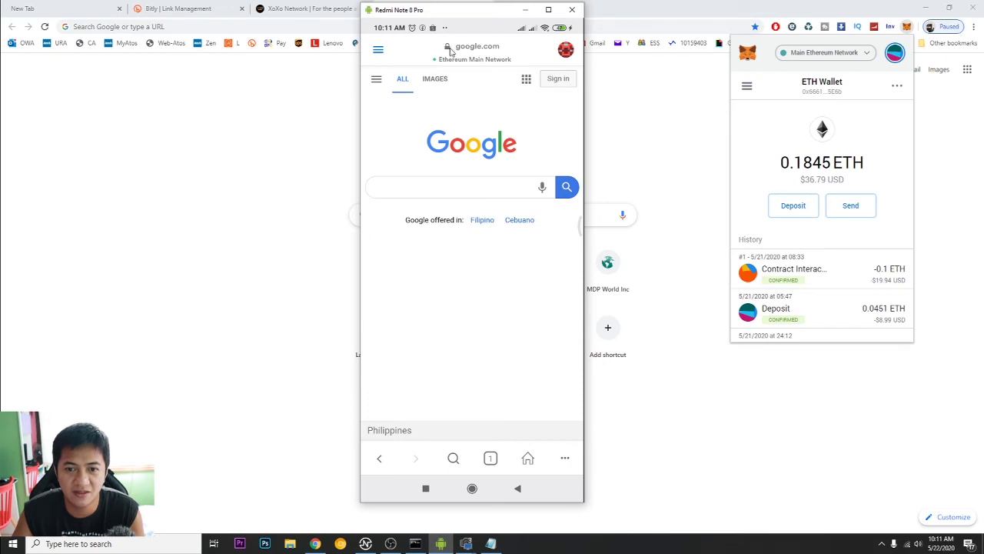
click(471, 60)
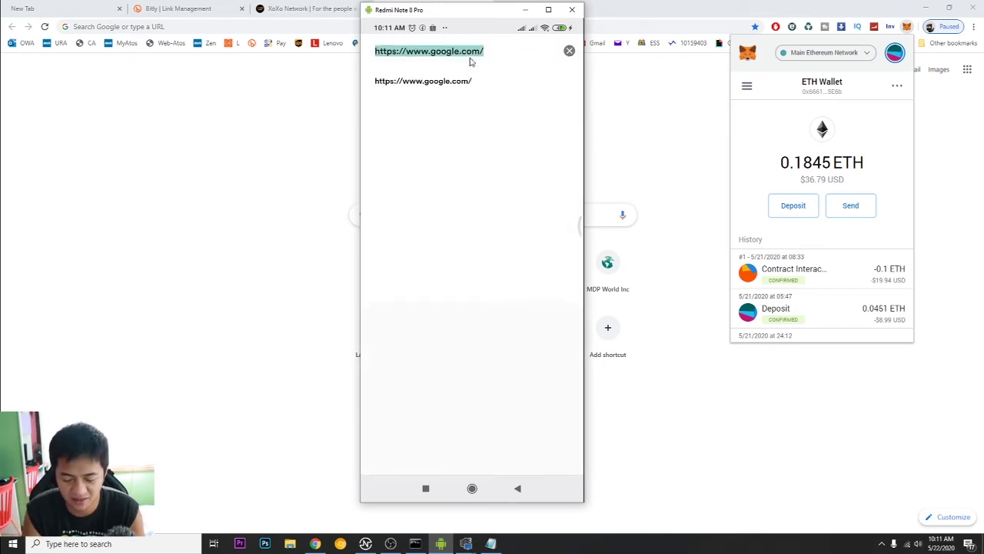
click(470, 62)
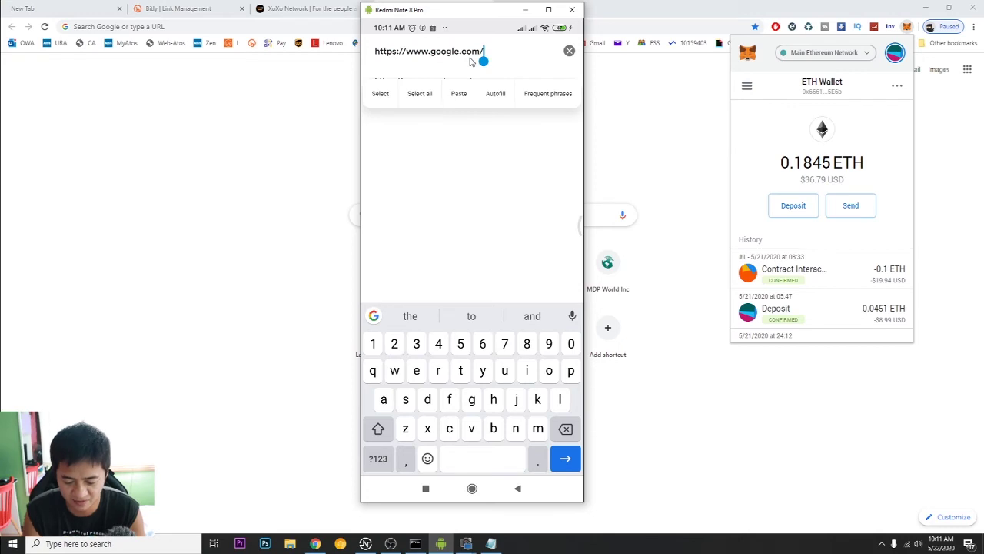
key(BackSpace)
key(BackSpace)
key(BackSpace)
key(BackSpace)
key(BackSpace)
key(BackSpace)
key(BackSpace)
key(BackSpace)
key(BackSpace)
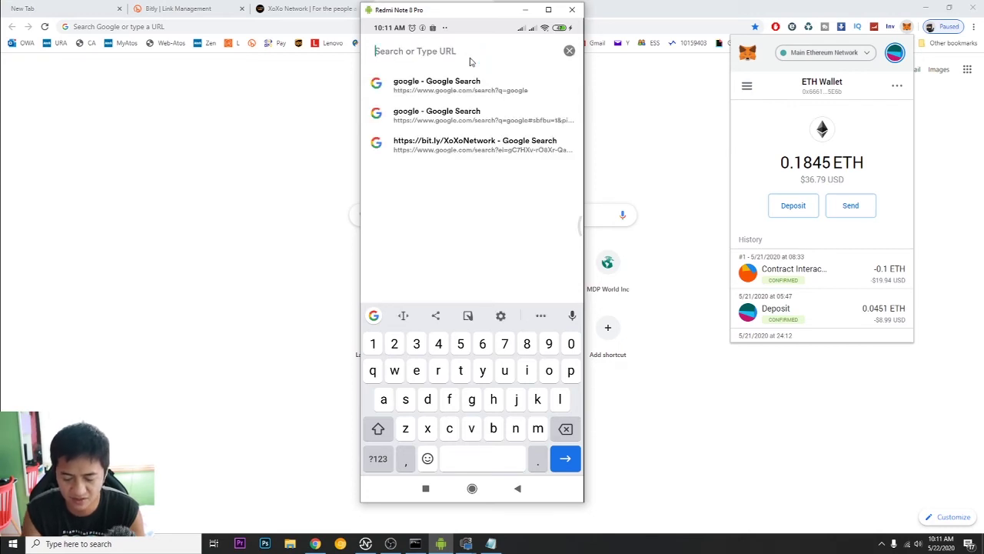
click(471, 62)
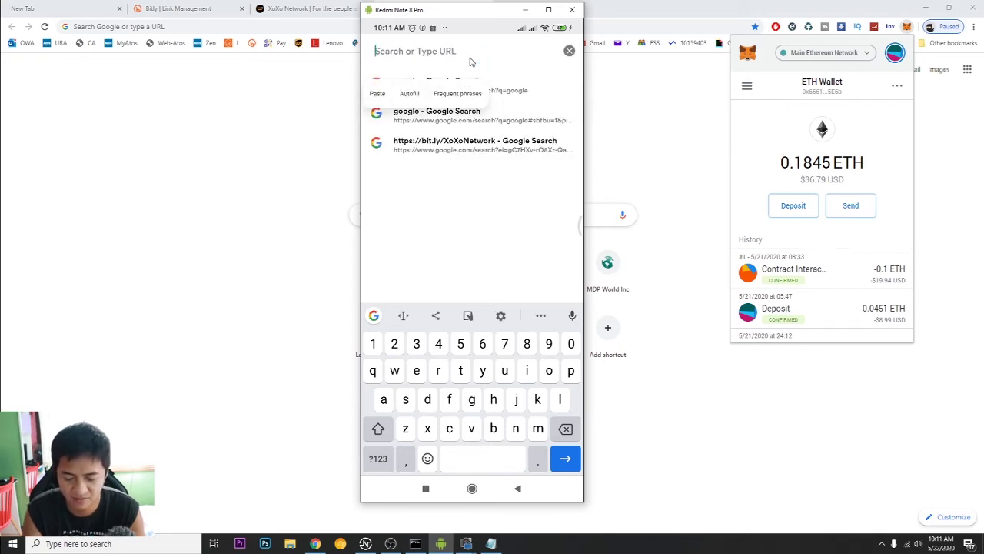
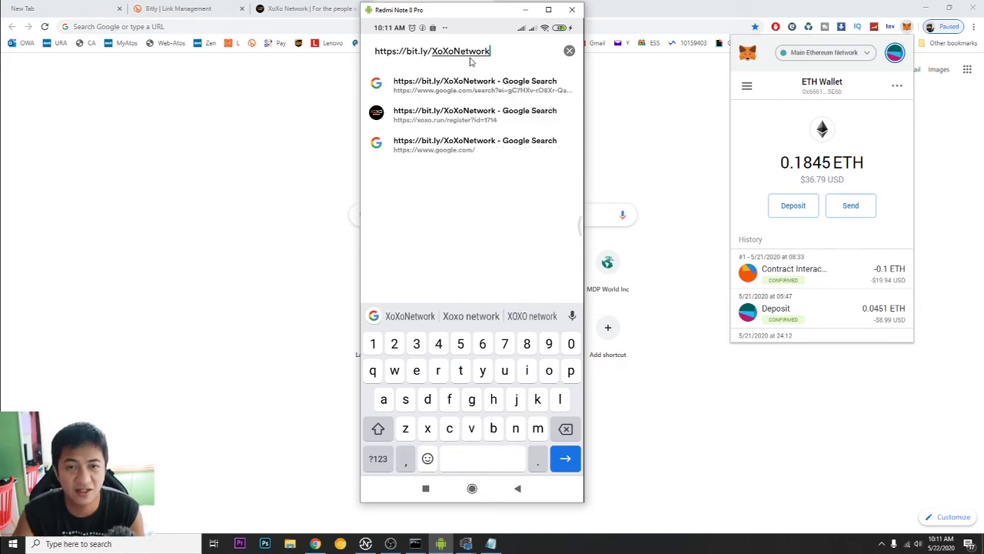
key(Return)
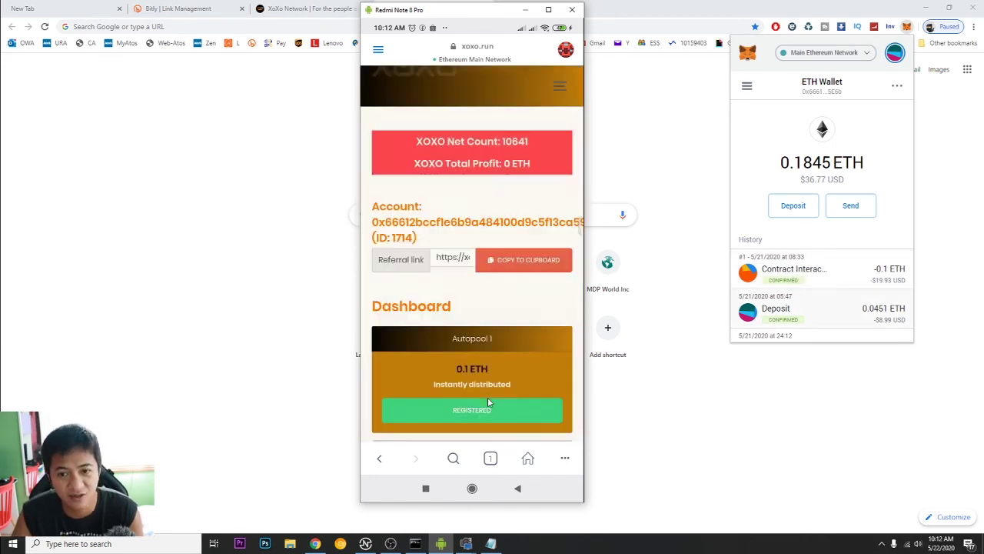
Step: Scroll down through the XOXO dashboard on the mirrored phone
scroll(492, 396, down, 2)
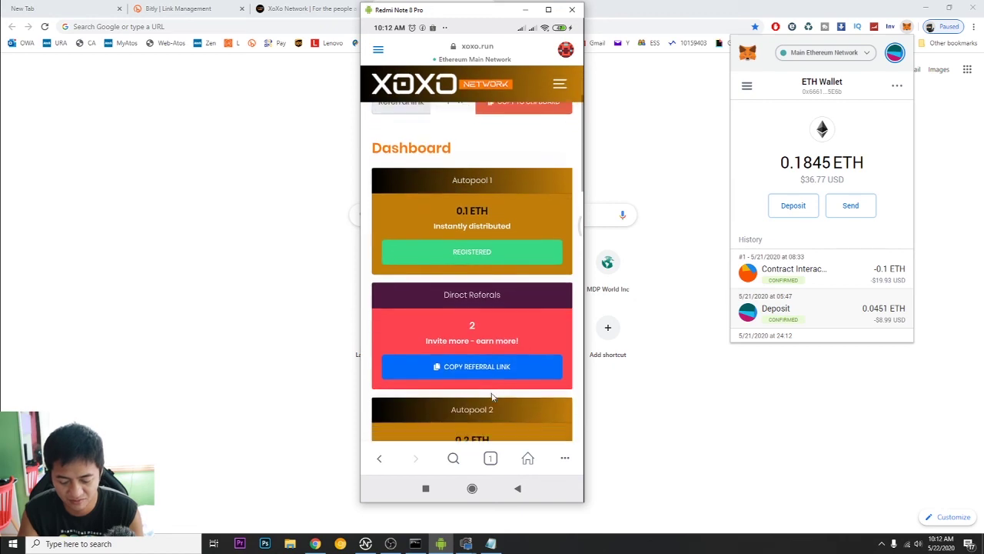
scroll(492, 396, down, 2)
scroll(493, 396, down, 2)
scroll(492, 396, down, 2)
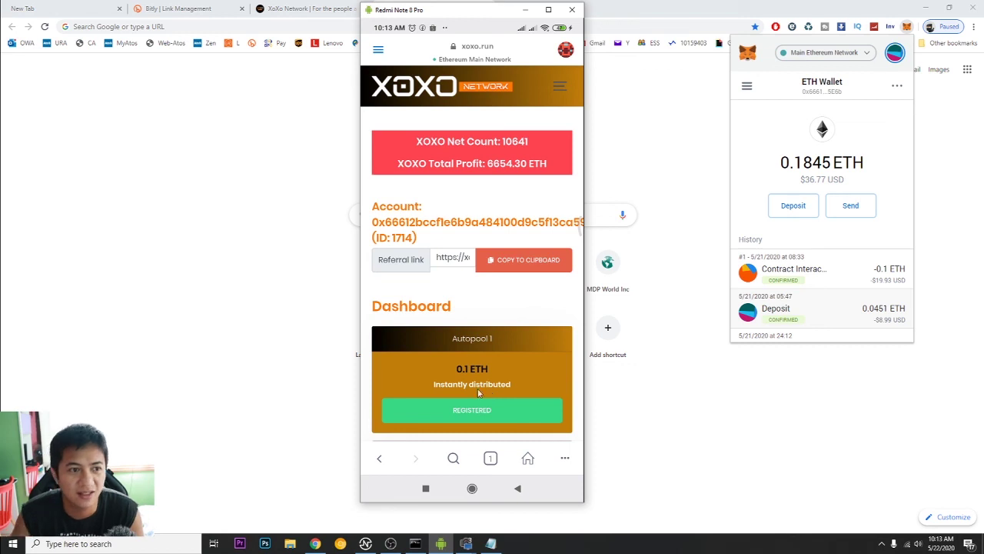
Step: In Bitly, open the Xoxo Blog English link's details and select its page address
click(176, 8)
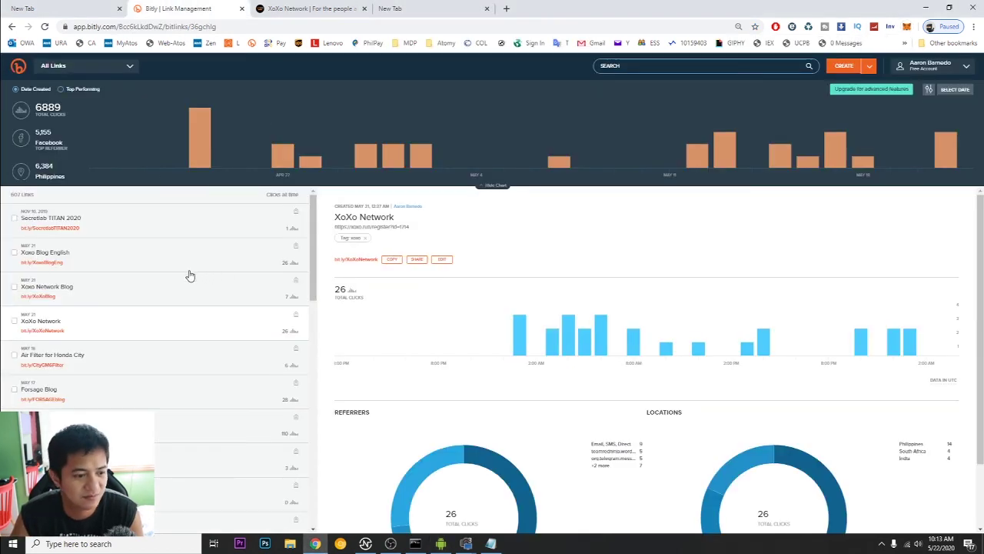
click(256, 271)
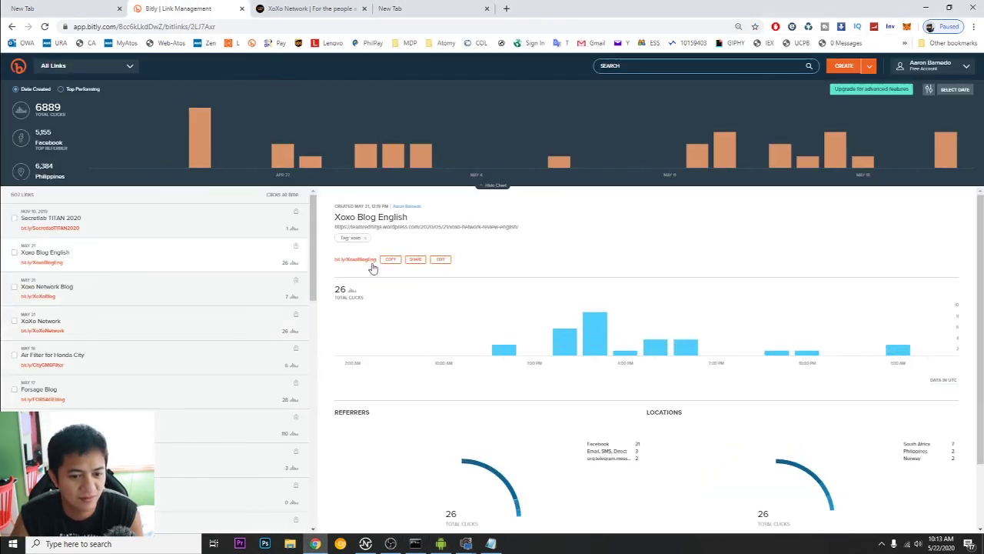
click(408, 28)
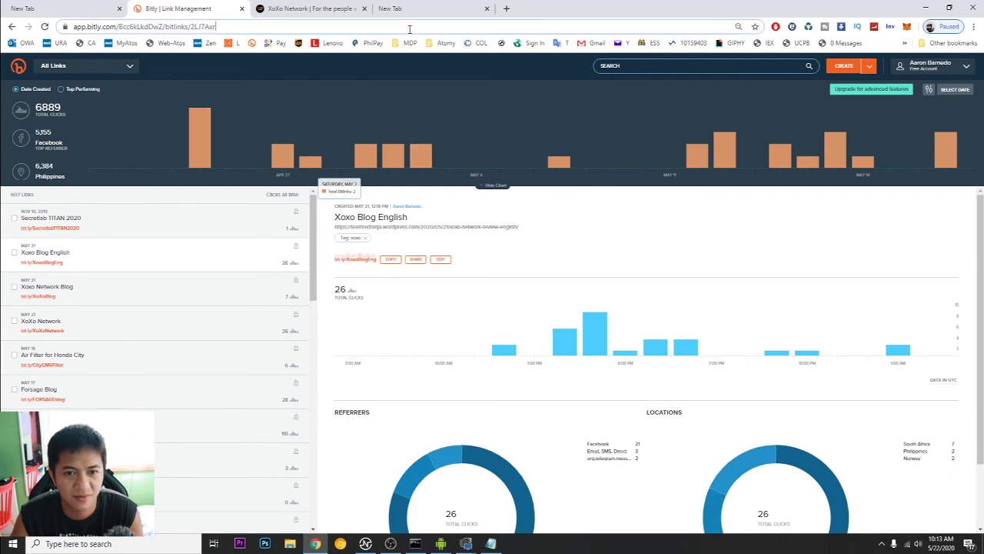
right_click(408, 28)
Step: Open bit.ly/XoxoBlogEng and scroll to the post's "How to Join XOXO Network" section
click(429, 112)
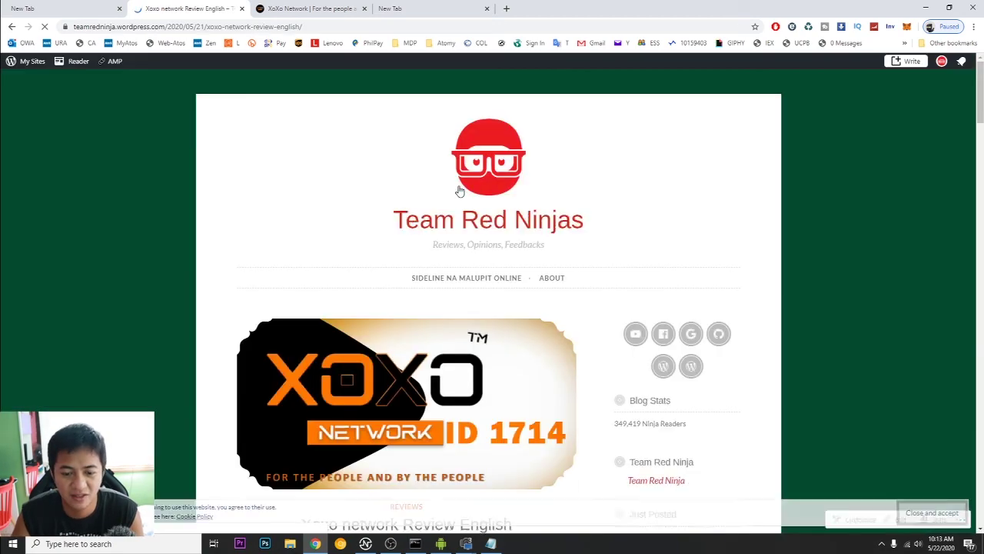
scroll(456, 196, down, 4)
scroll(456, 195, down, 4)
scroll(456, 196, down, 4)
scroll(456, 196, down, 4)
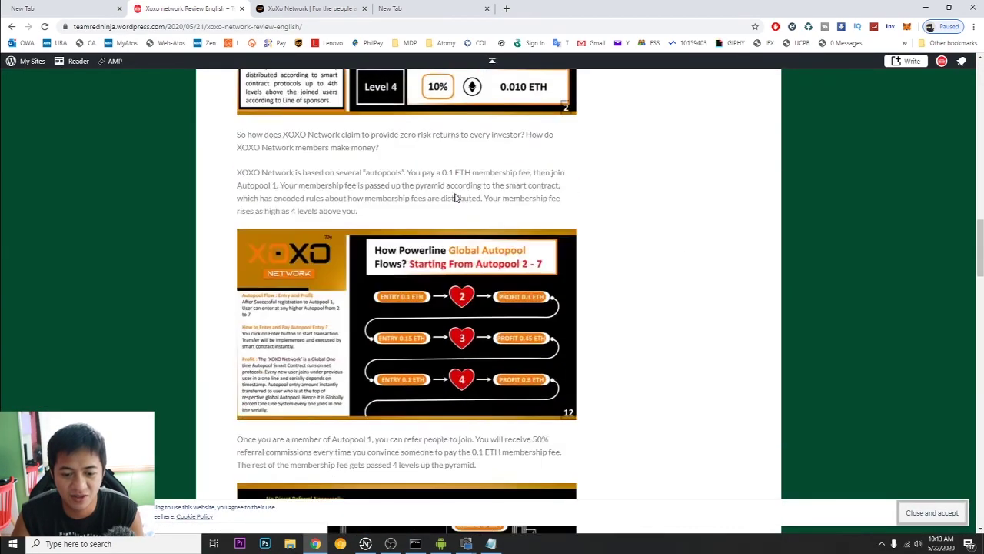
scroll(454, 198, down, 4)
scroll(455, 198, down, 3)
scroll(455, 198, down, 3)
scroll(454, 200, down, 2)
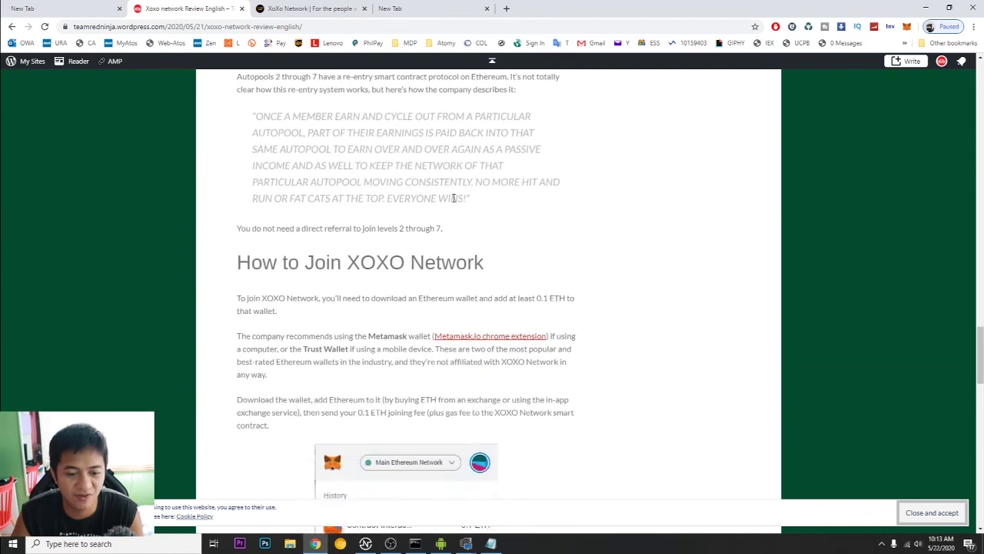
scroll(453, 201, down, 2)
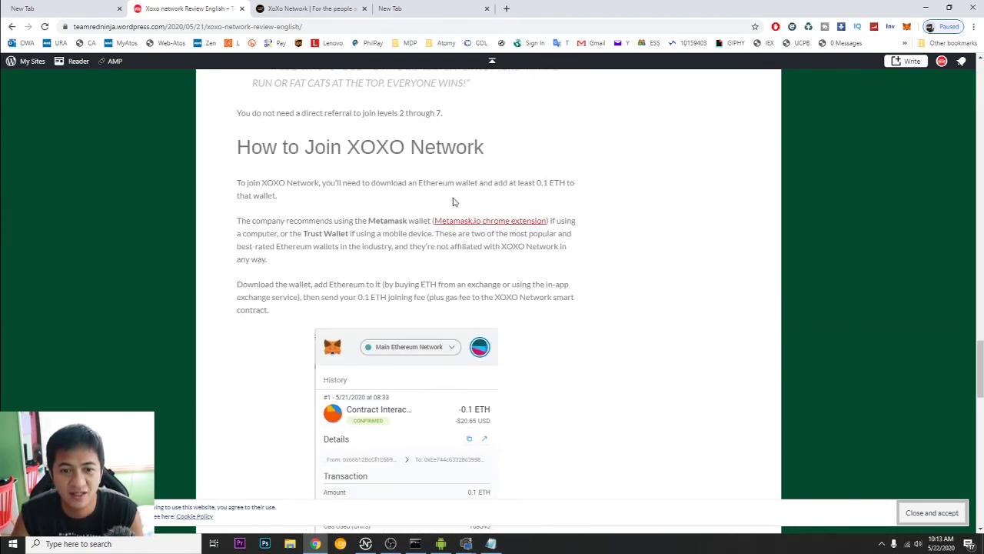